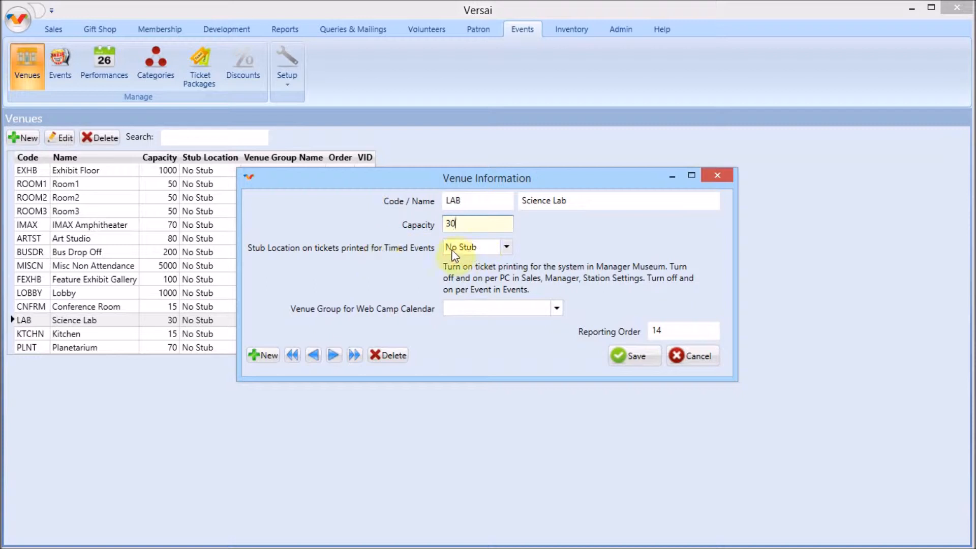
# Step: Save the Science Lab venue, and review and save the Science Lab (LAB) ticket package
pyautogui.click(646, 356)
pyautogui.click(218, 76)
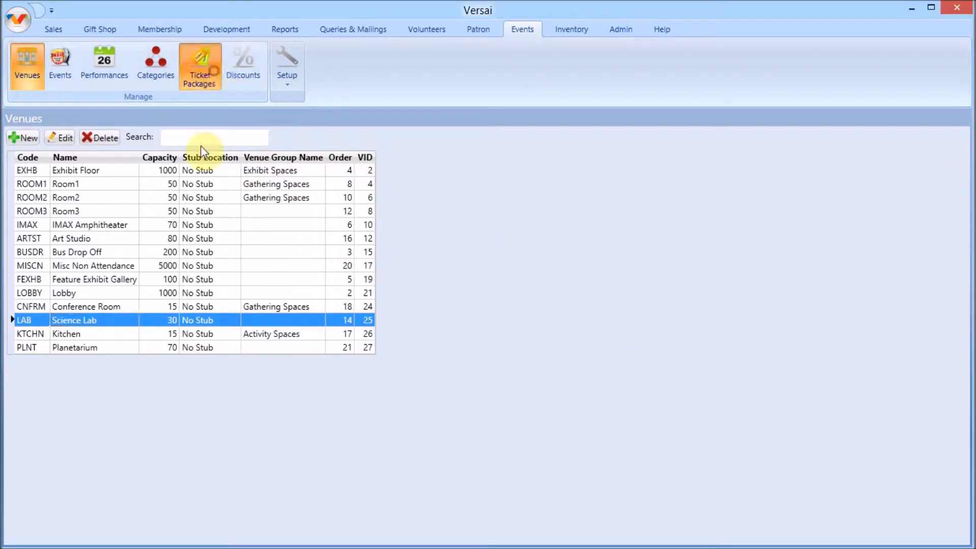
pyautogui.doubleClick(130, 321)
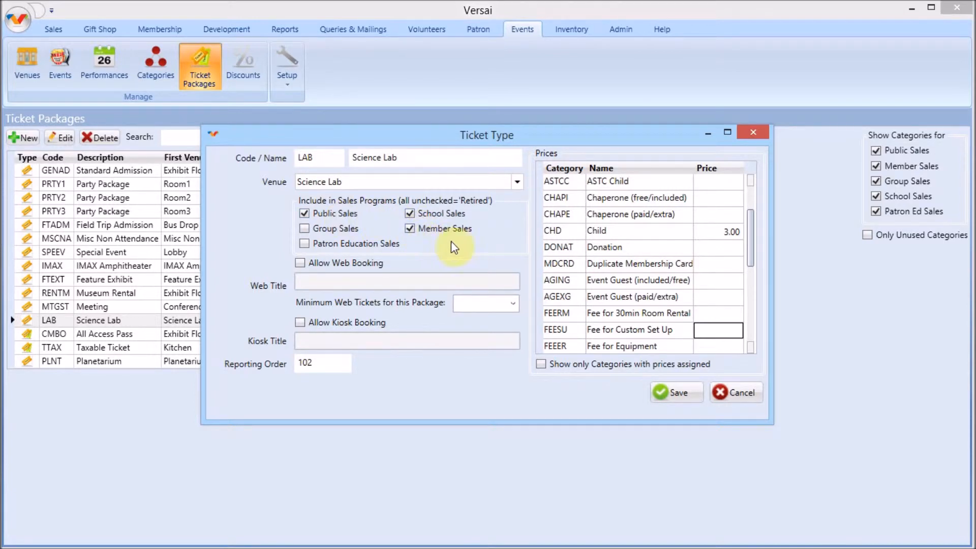
pyautogui.click(678, 394)
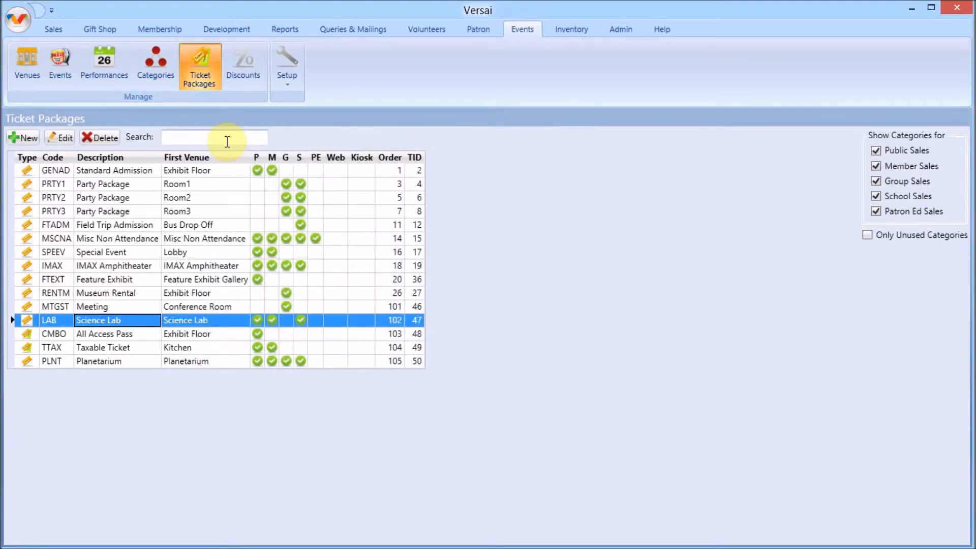
# Step: Open the admission categories and filter the list to School Sales only
pyautogui.click(156, 74)
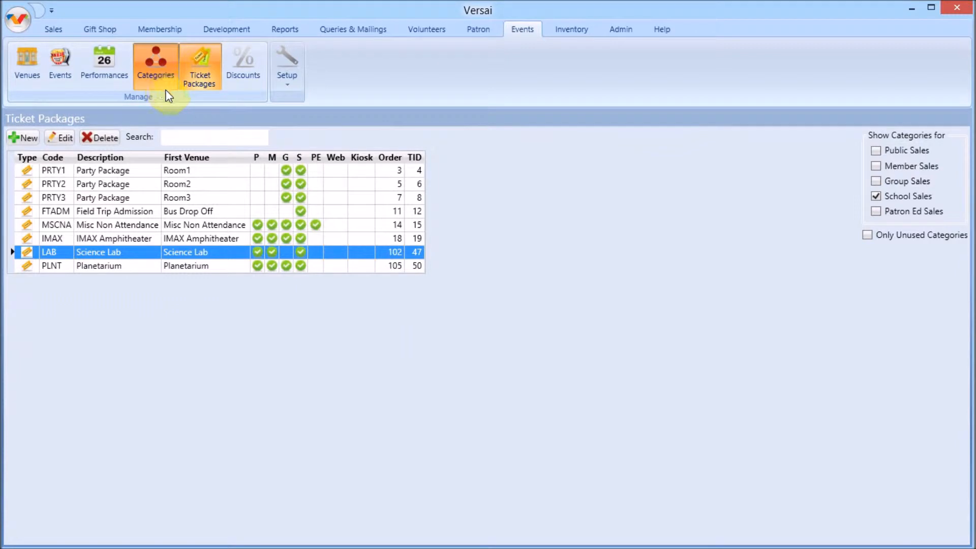
pyautogui.click(877, 166)
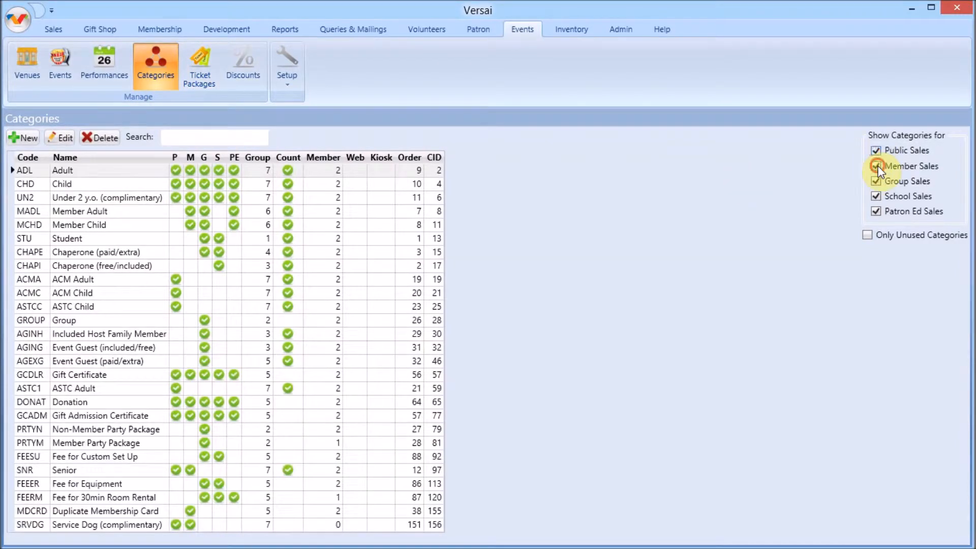
pyautogui.click(879, 210)
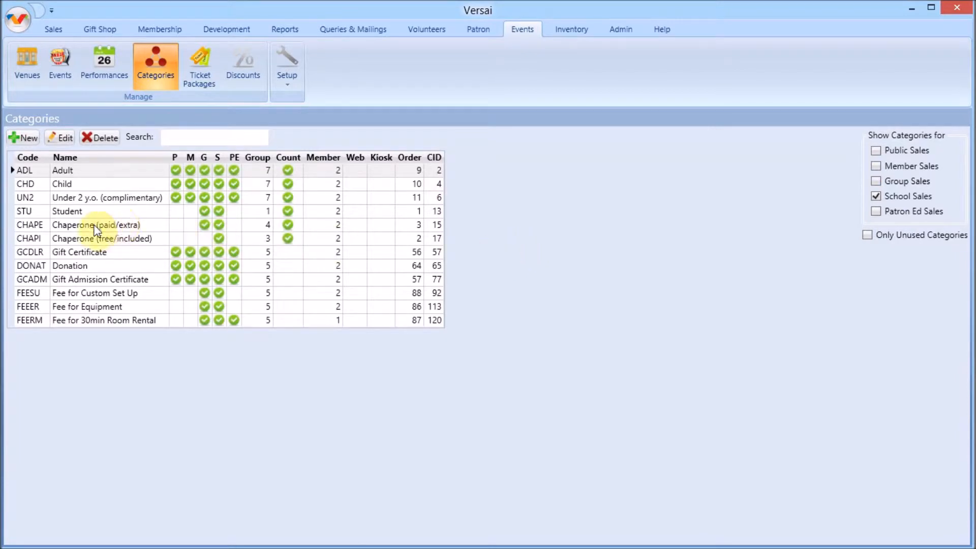
# Step: Look over the Student, Chaperone (paid/extra), Chaperone (free/included), Adult and Child categories in the list
pyautogui.click(94, 211)
pyautogui.click(107, 228)
pyautogui.click(111, 235)
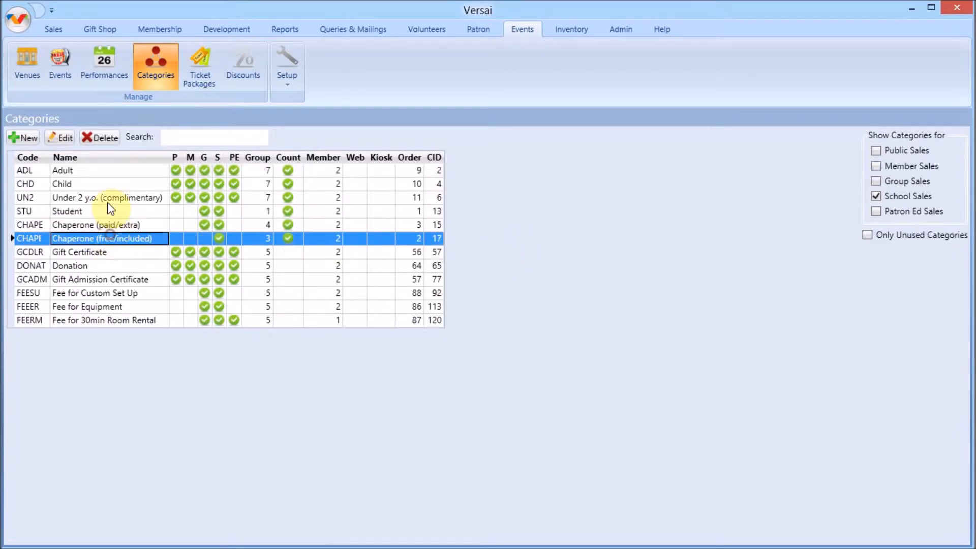
pyautogui.click(103, 168)
pyautogui.click(114, 183)
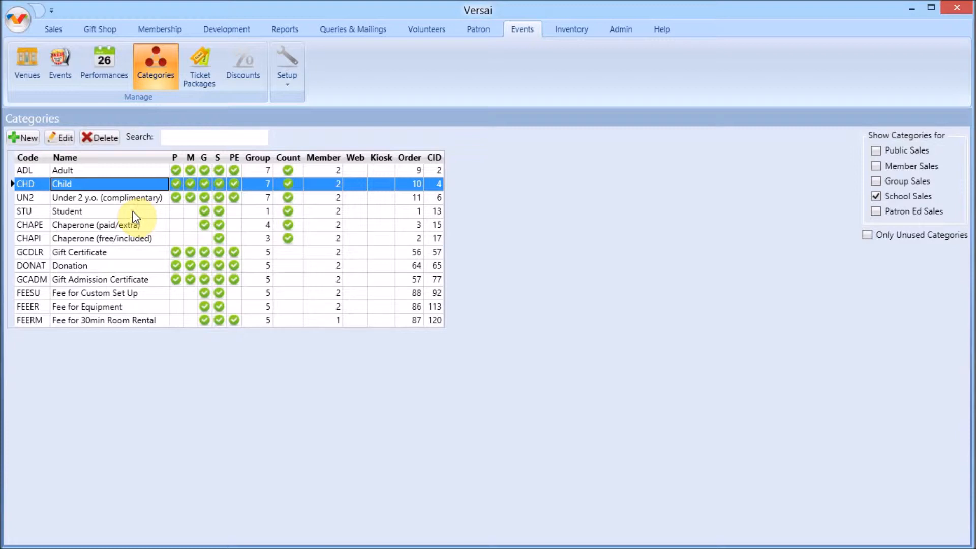
# Step: Open the Student admission category, review its name and sales program settings, and save it
pyautogui.doubleClick(87, 214)
pyautogui.click(539, 177)
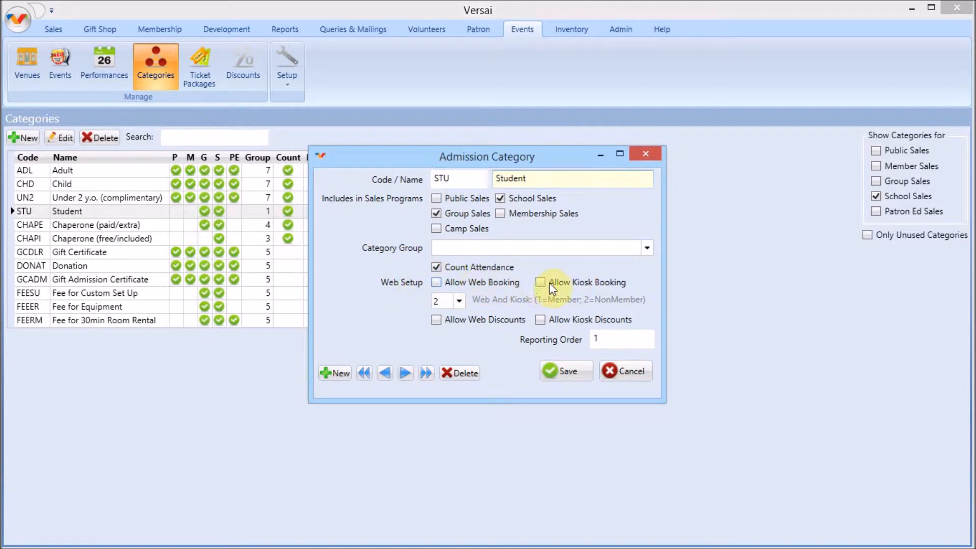
pyautogui.click(564, 372)
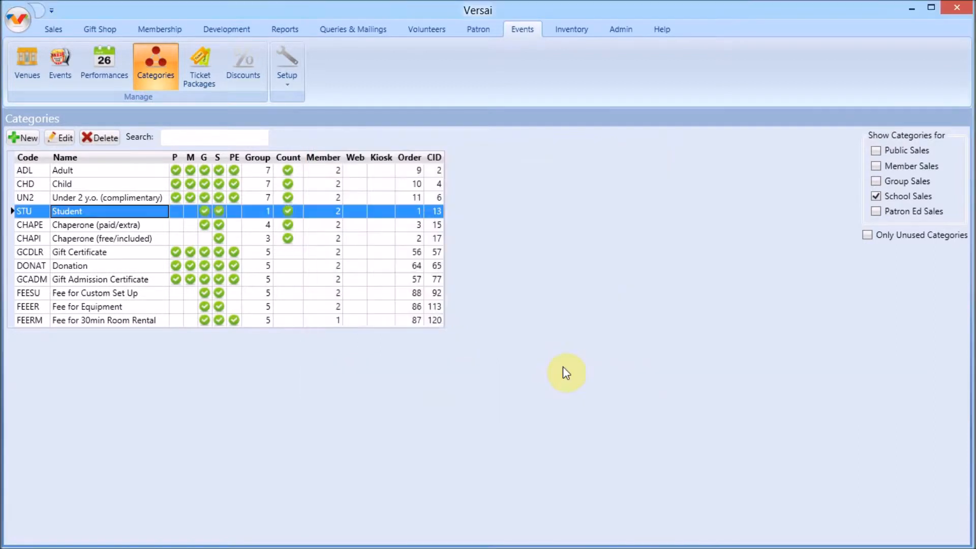
# Step: List the School events and open the Theater class event
pyautogui.click(63, 82)
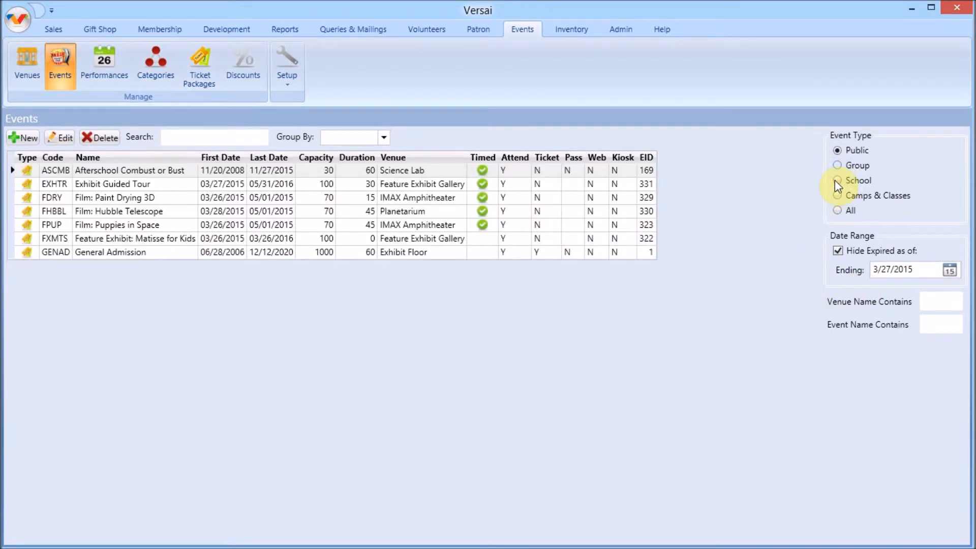
pyautogui.click(838, 181)
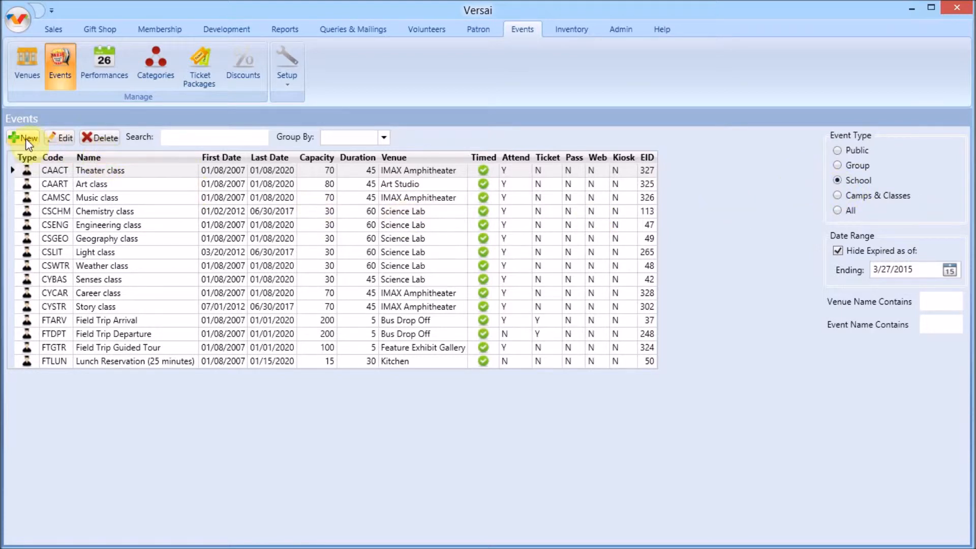
pyautogui.doubleClick(141, 172)
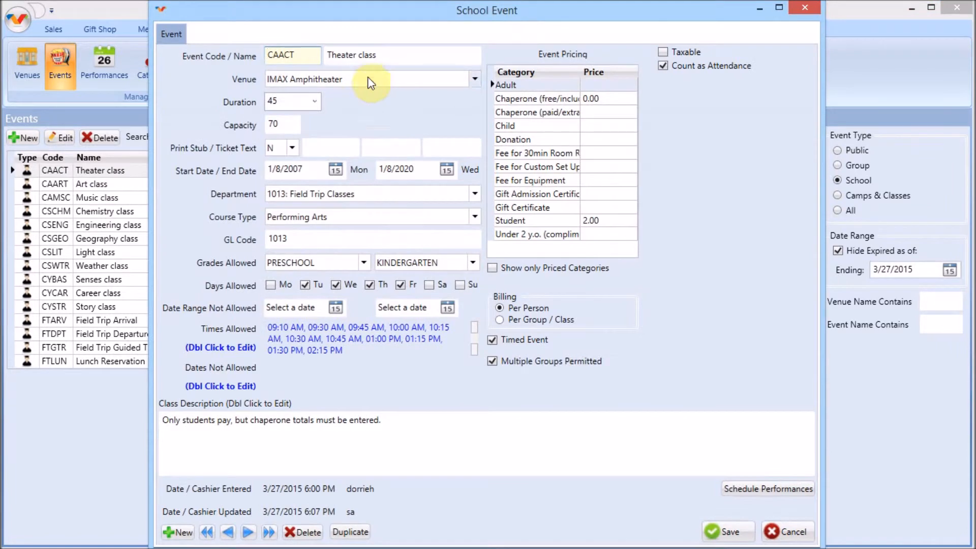
# Step: Review the Theater class event's name, venue, capacity and end date
pyautogui.click(404, 55)
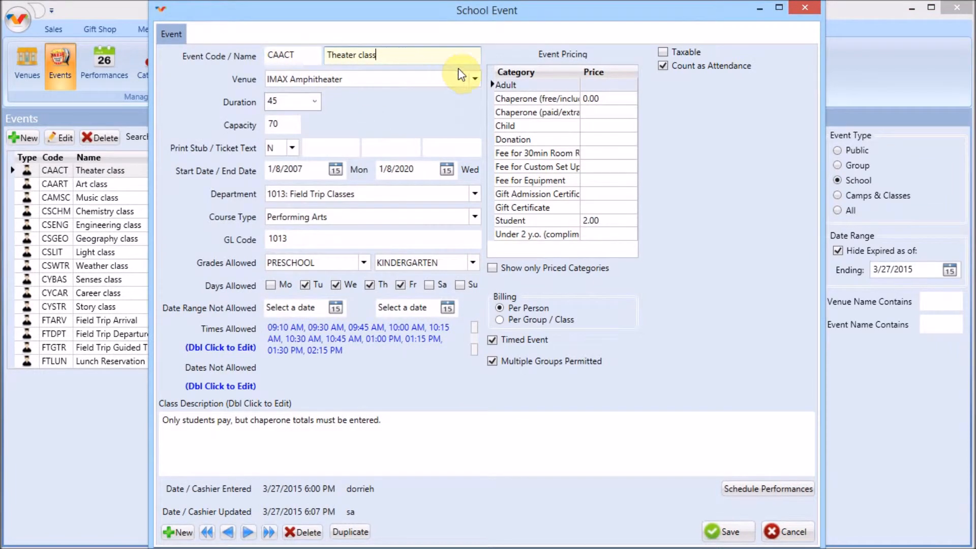
pyautogui.click(476, 80)
pyautogui.click(475, 82)
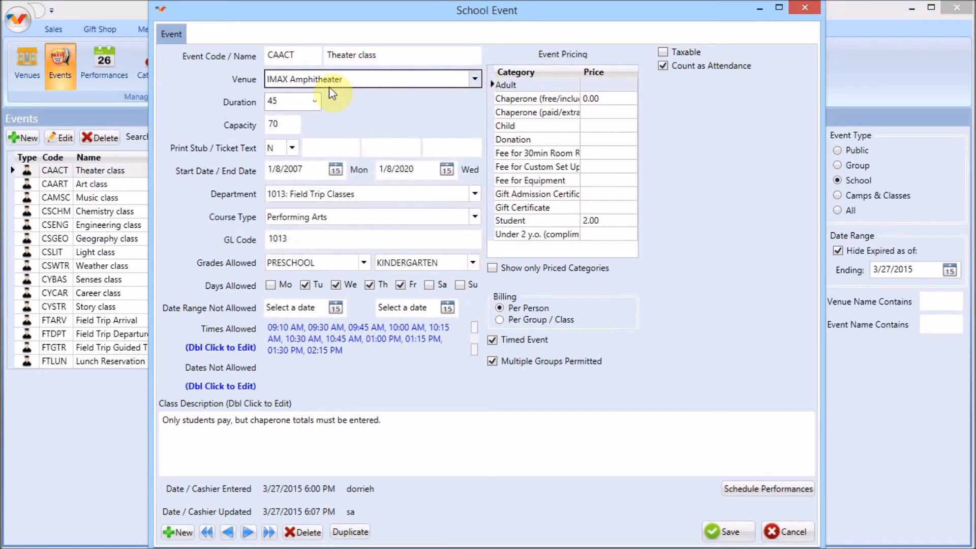
pyautogui.click(284, 125)
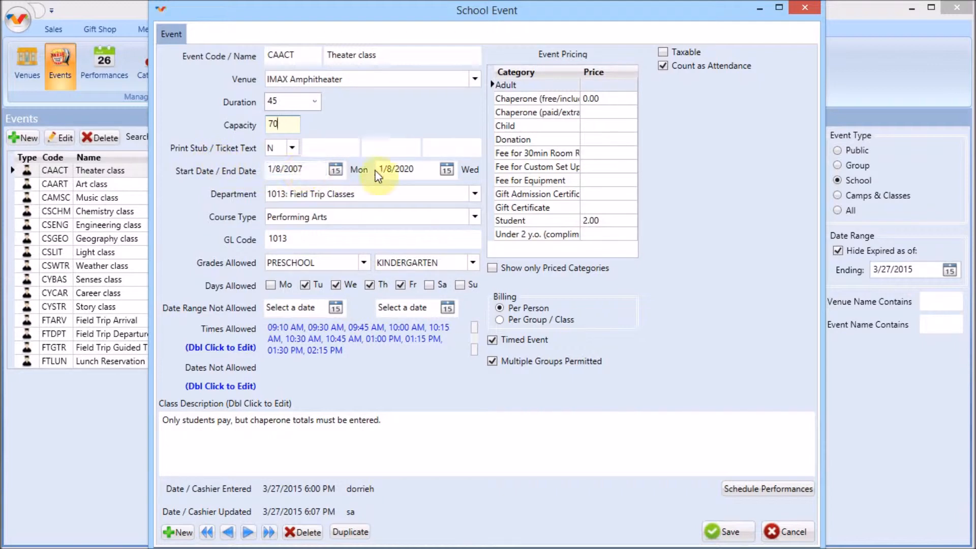
pyautogui.click(448, 170)
pyautogui.click(447, 170)
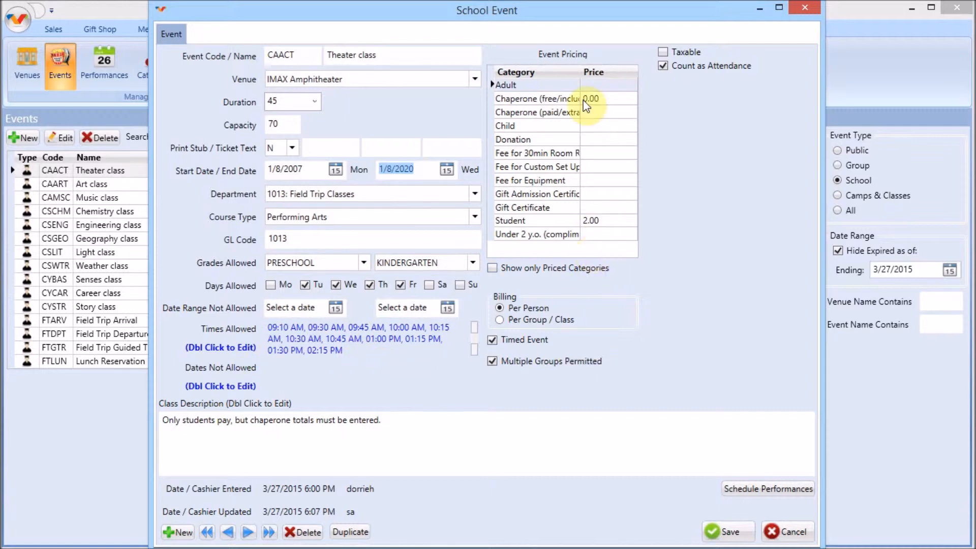
# Step: Show only the priced categories, check the Chaperone (free/included) price, and show all categories again
pyautogui.click(557, 271)
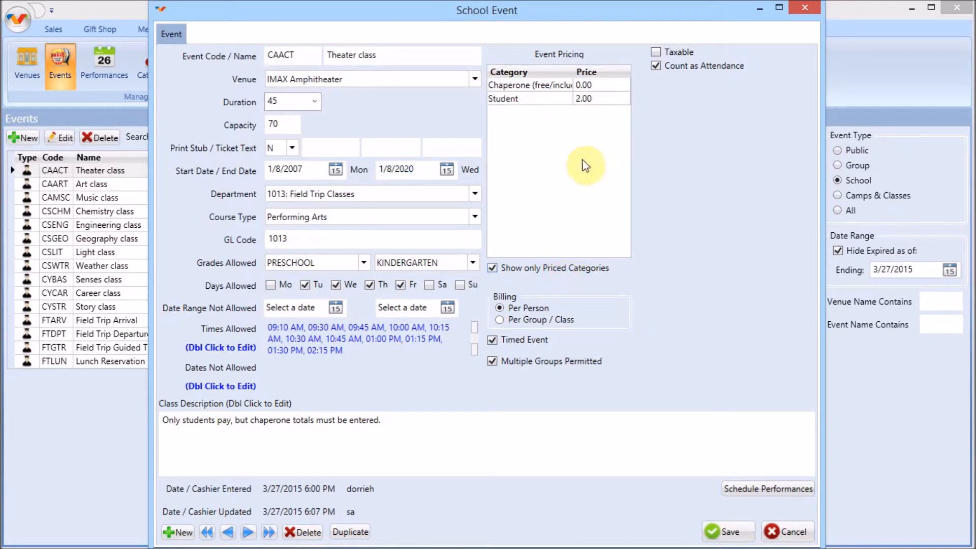
pyautogui.click(585, 85)
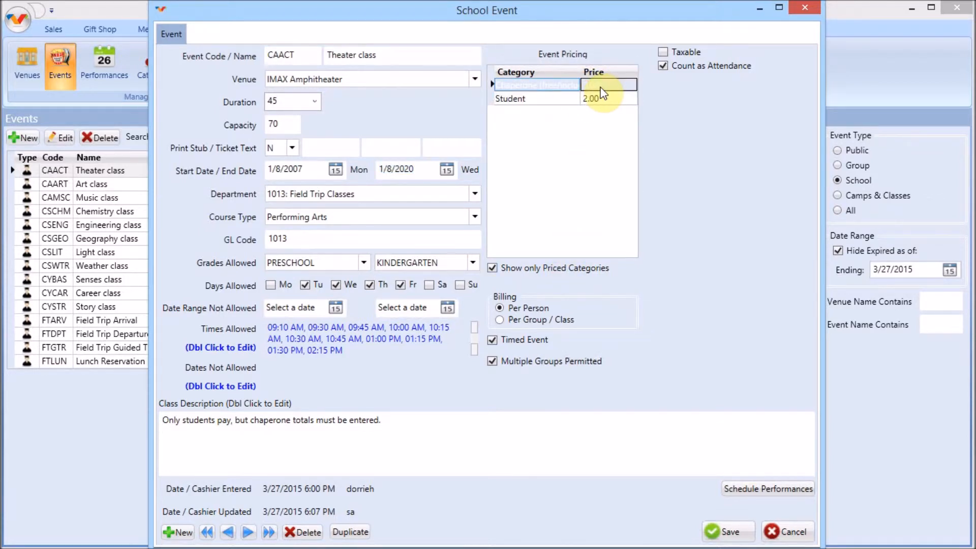
pyautogui.click(552, 269)
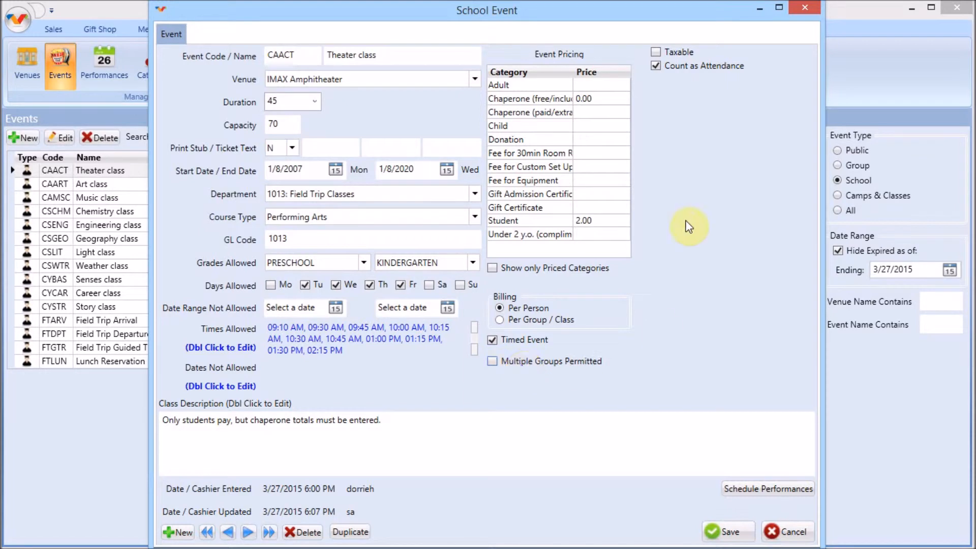
# Step: Turn off Count as Attendance for the Theater class event and save it
pyautogui.click(657, 66)
pyautogui.click(721, 532)
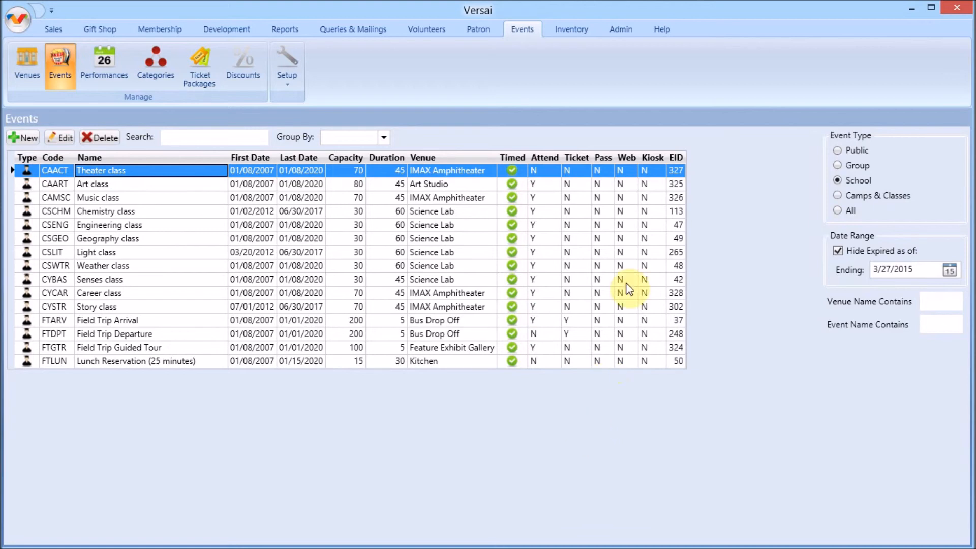
# Step: Look up the "Set Up A Group/School Event" topic under Events Tab in the help manual, and close the manual
pyautogui.click(664, 27)
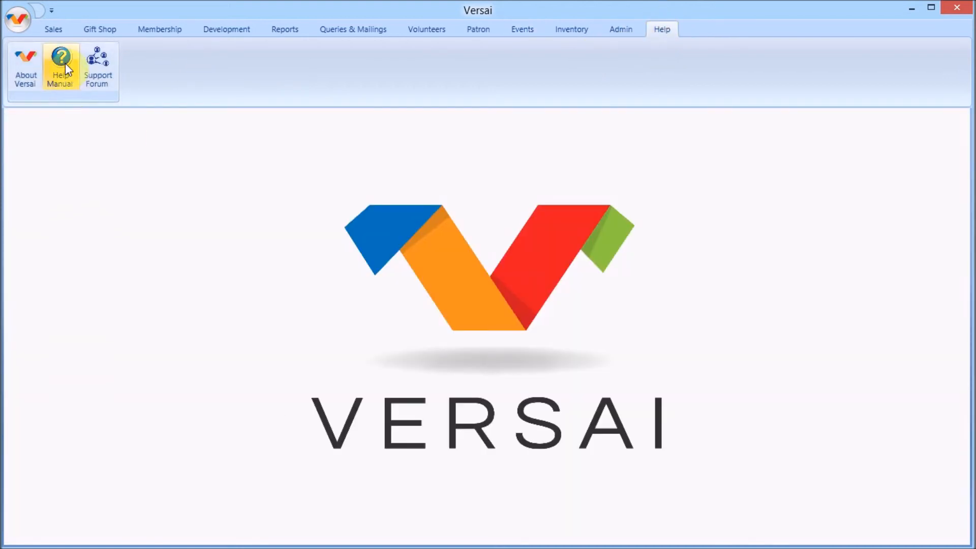
pyautogui.click(80, 79)
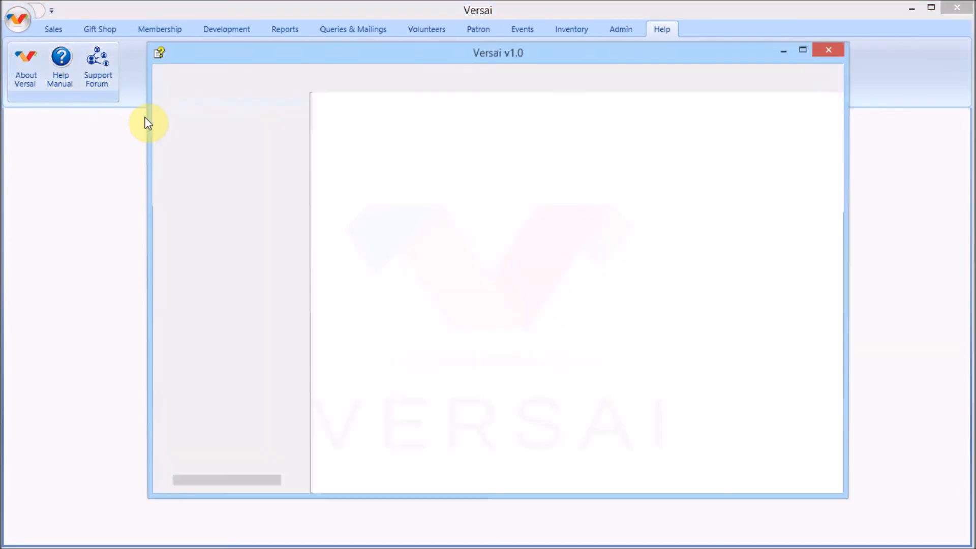
pyautogui.click(166, 162)
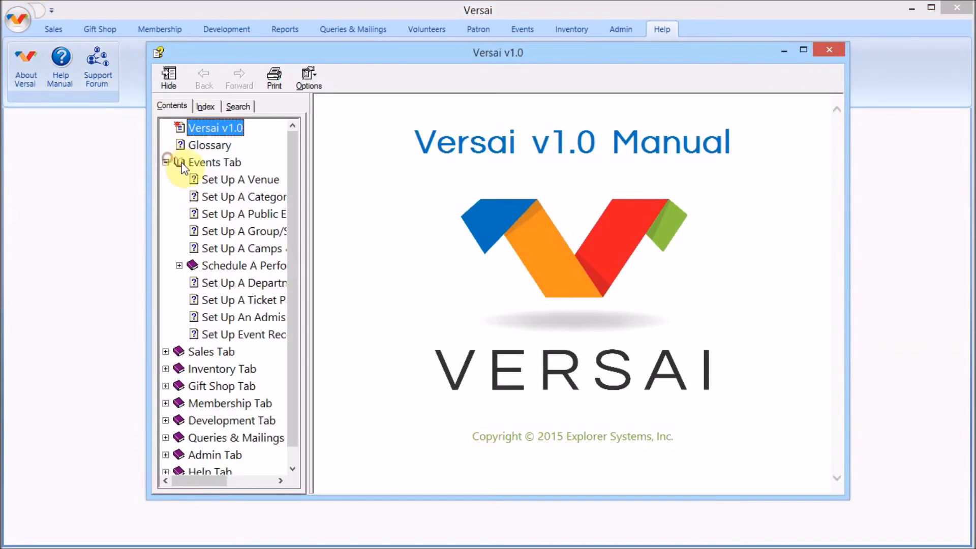
pyautogui.click(223, 230)
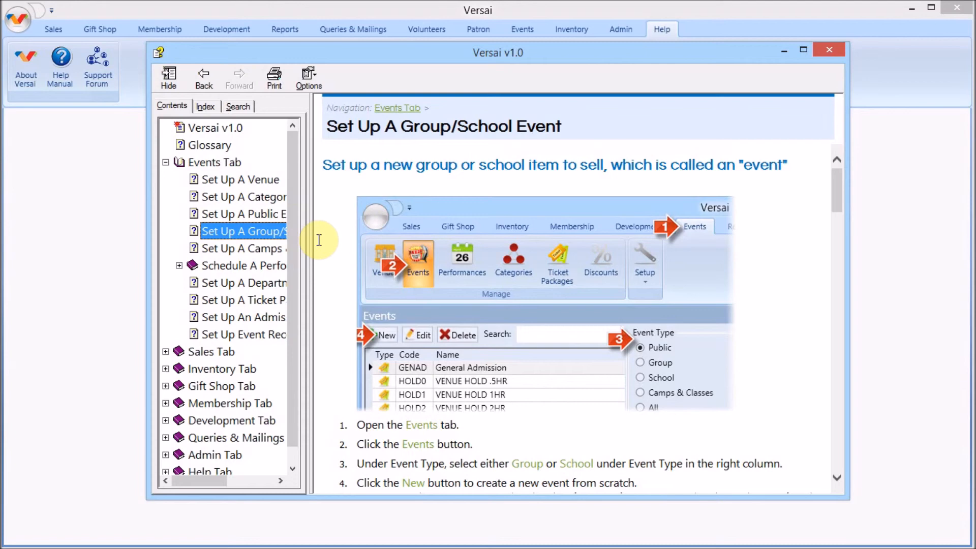
pyautogui.click(831, 50)
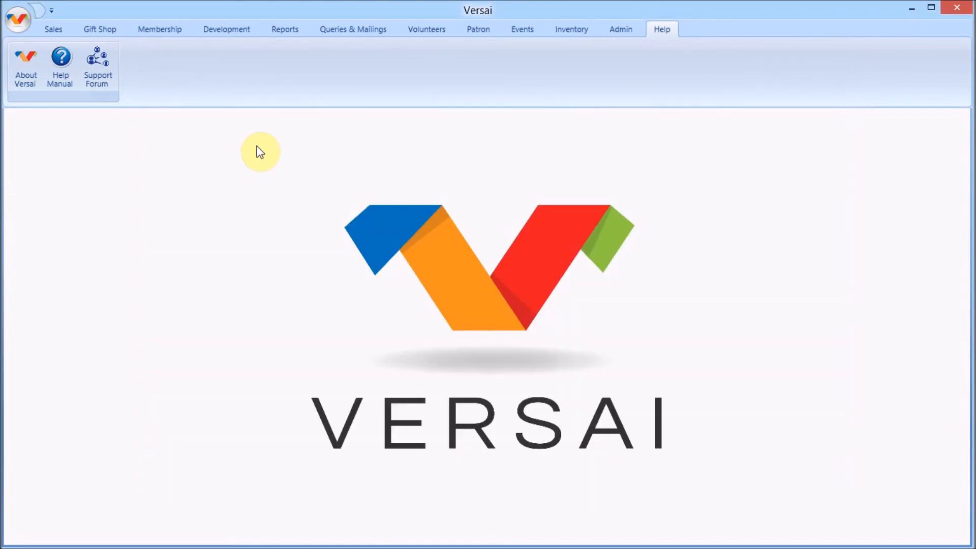